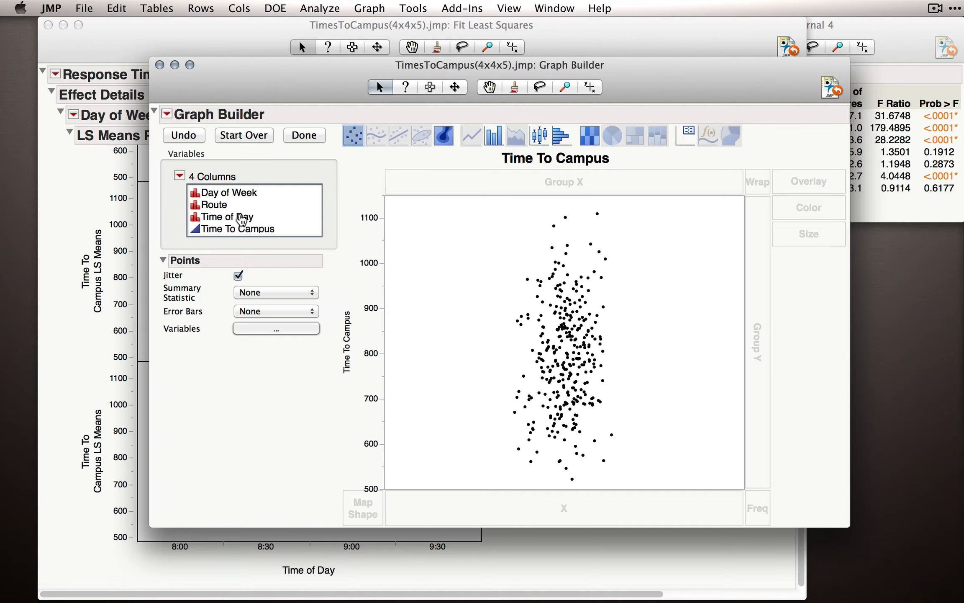
Plot mean Time To Campus against Time of Day on the X axis as lines, overlaid by Route.
drag(242, 219, 544, 504)
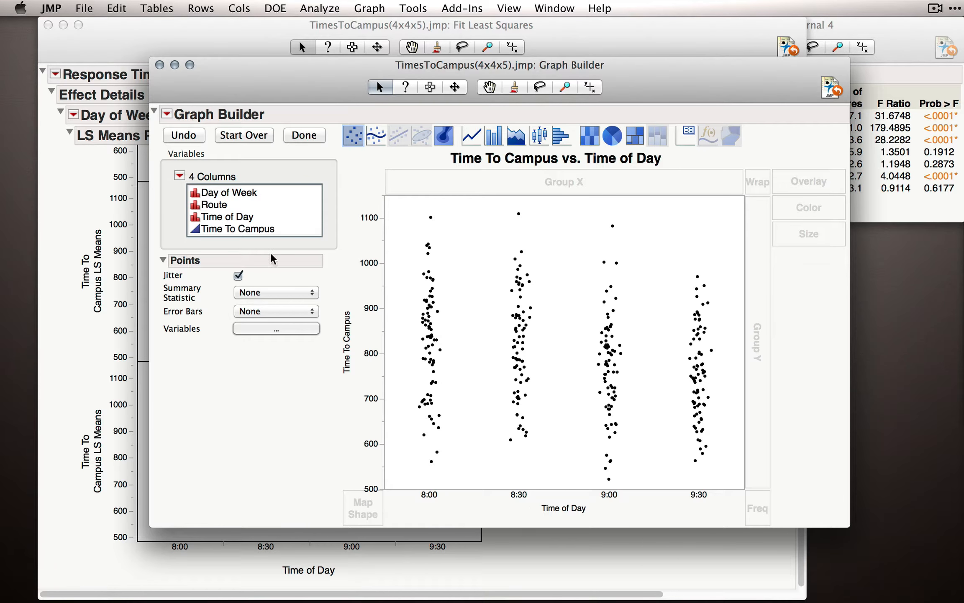
drag(223, 206, 803, 180)
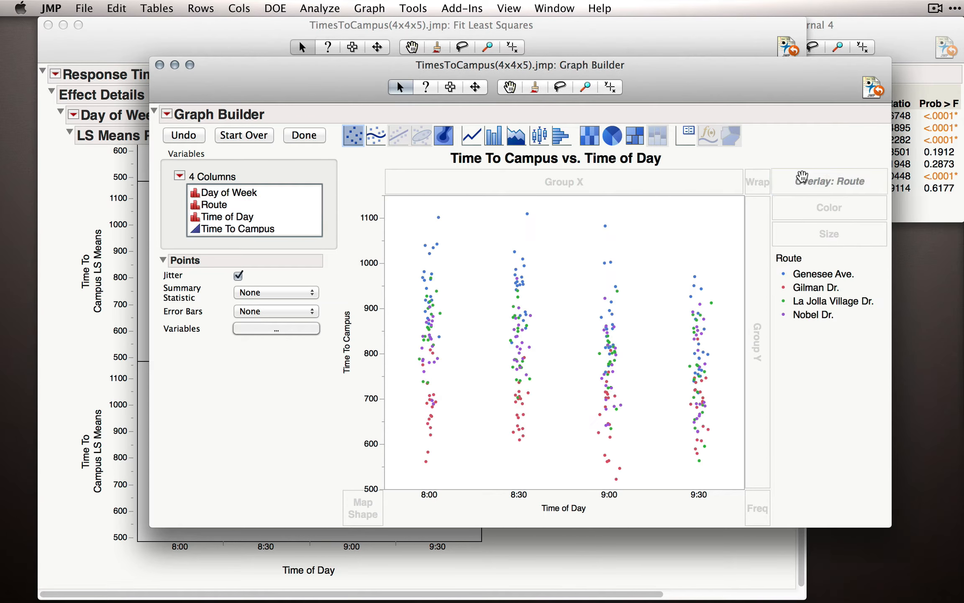
click(472, 139)
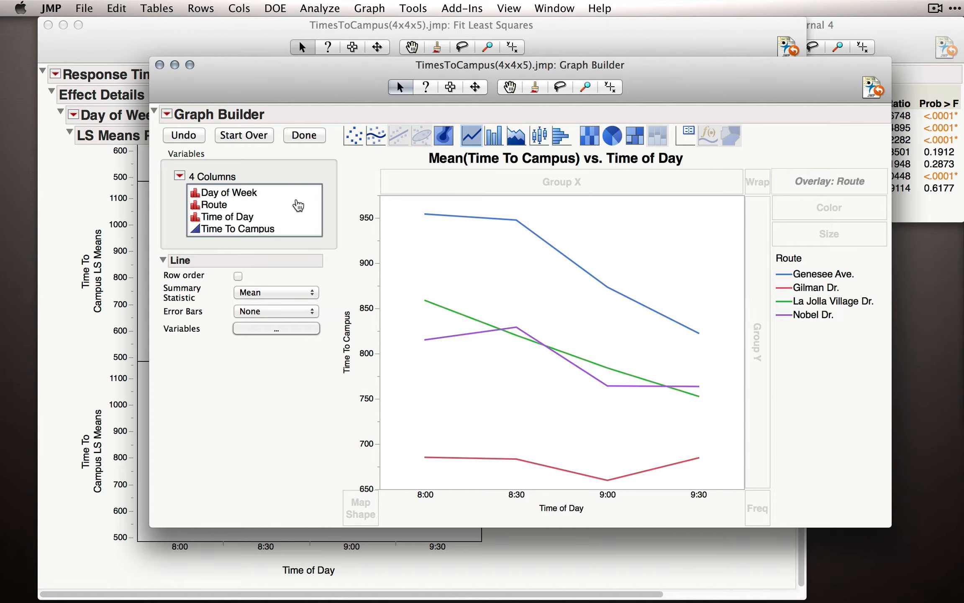
Group the graph horizontally by Day of Week and show its levels 1 at a time.
drag(248, 199, 506, 185)
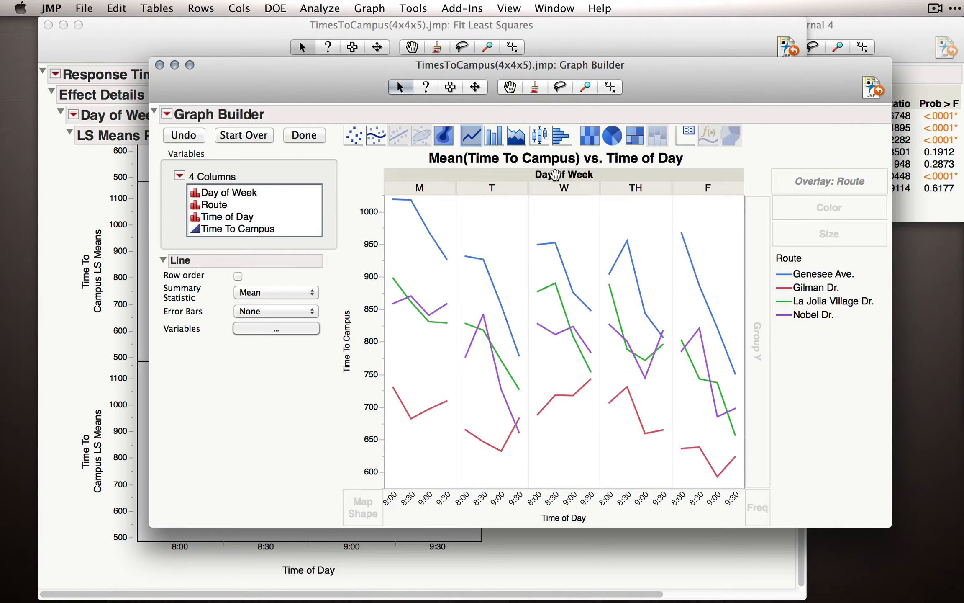
right_click(558, 174)
mouse_move(617, 189)
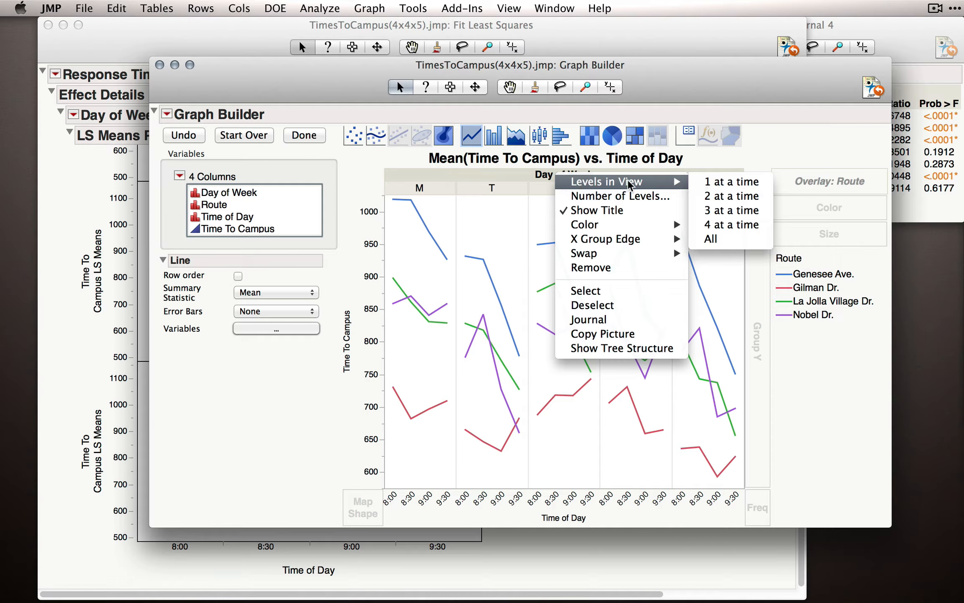
click(718, 186)
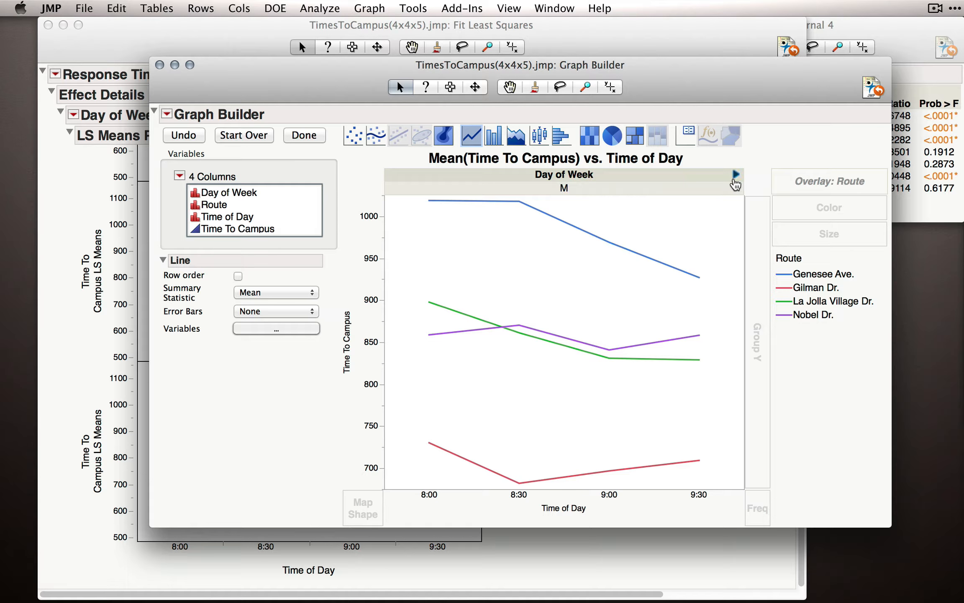
Page back and forth through the weekdays from M to F to compare the Route by Time of Day lines, ending on M.
click(735, 178)
click(735, 178)
click(735, 178)
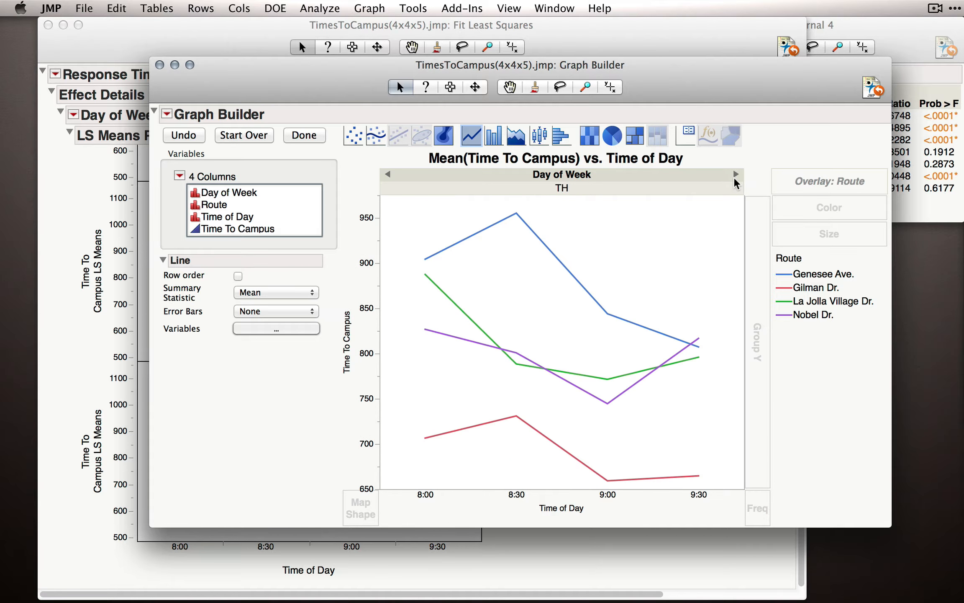
click(735, 178)
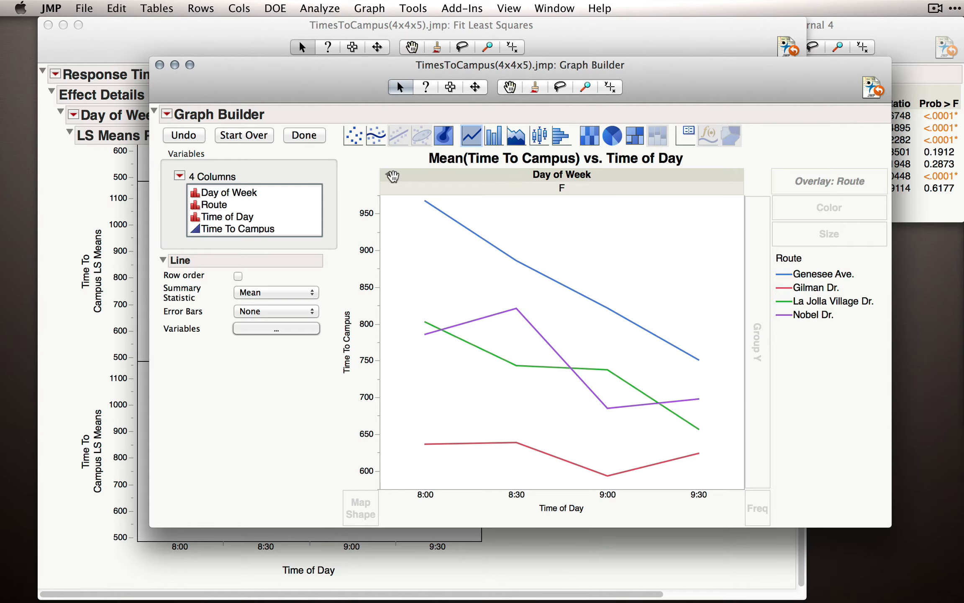
click(388, 174)
click(389, 175)
click(389, 175)
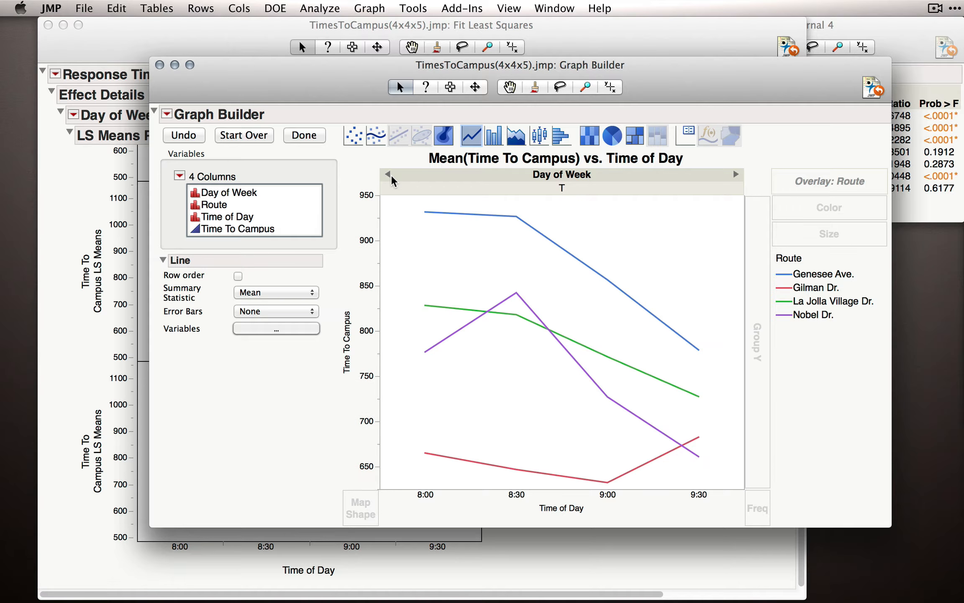
click(388, 175)
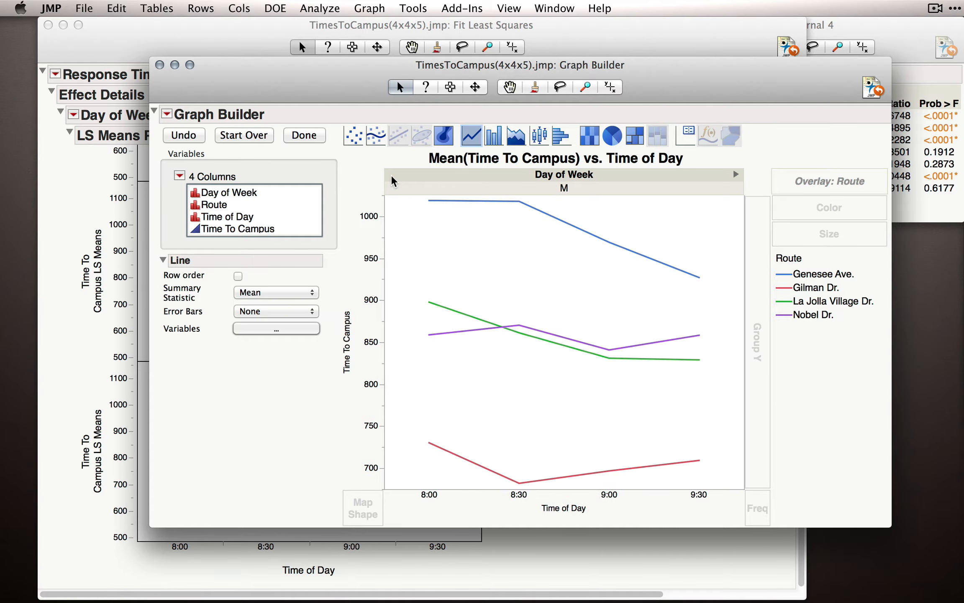
click(736, 176)
click(736, 175)
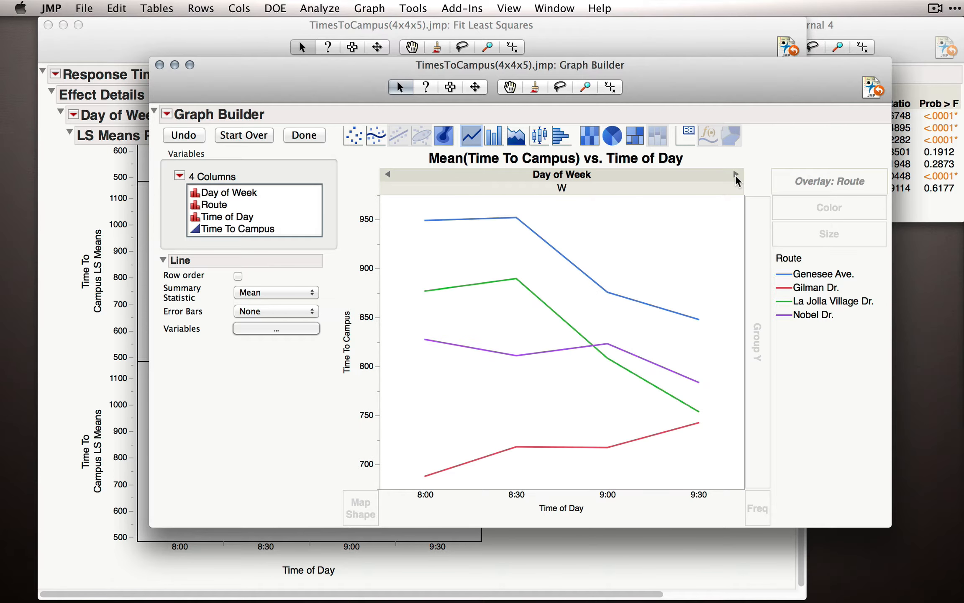
click(736, 175)
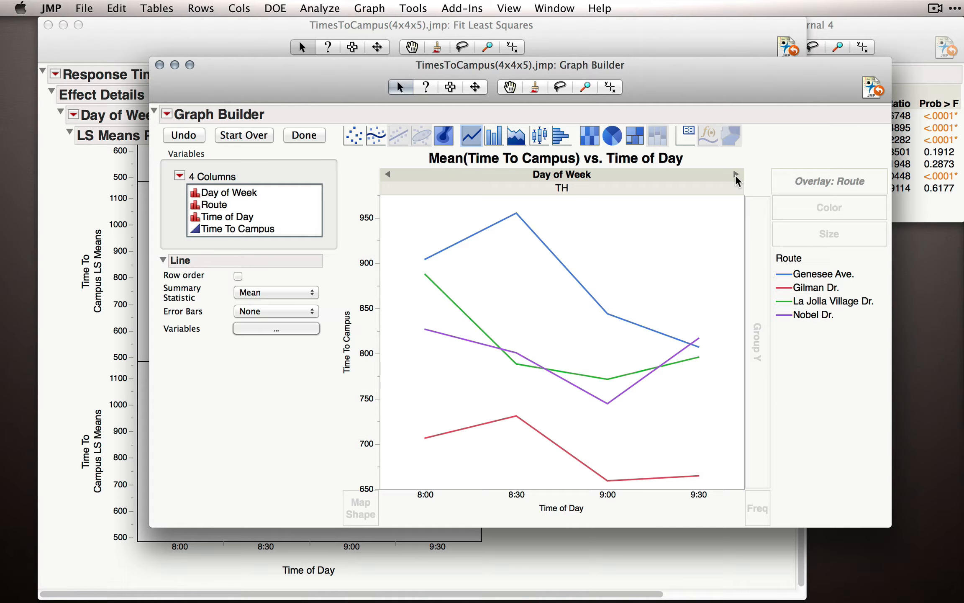
click(735, 175)
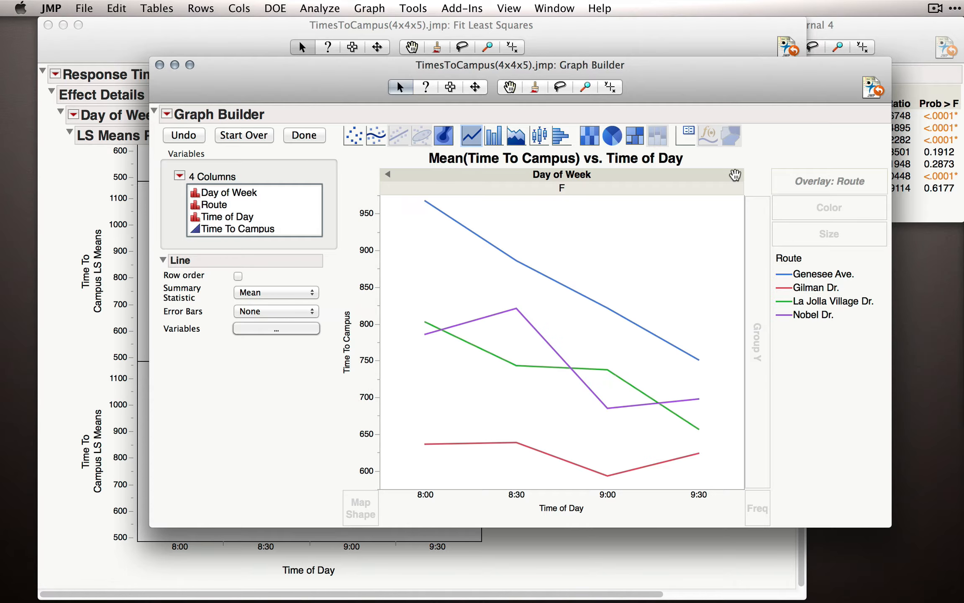
click(387, 174)
click(387, 174)
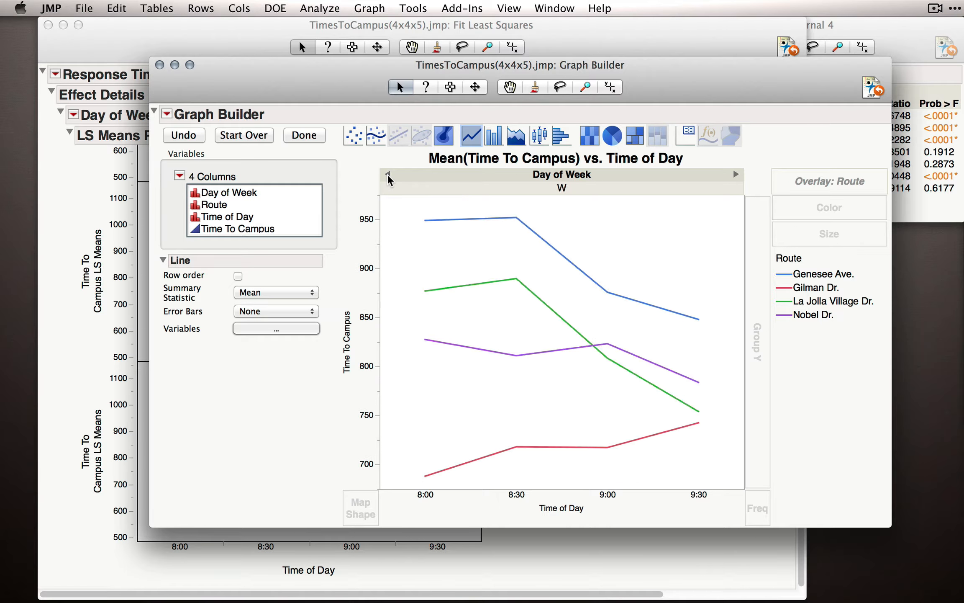
click(388, 174)
click(388, 174)
click(735, 174)
click(735, 174)
click(736, 174)
click(735, 174)
click(388, 175)
click(388, 175)
click(388, 175)
click(388, 175)
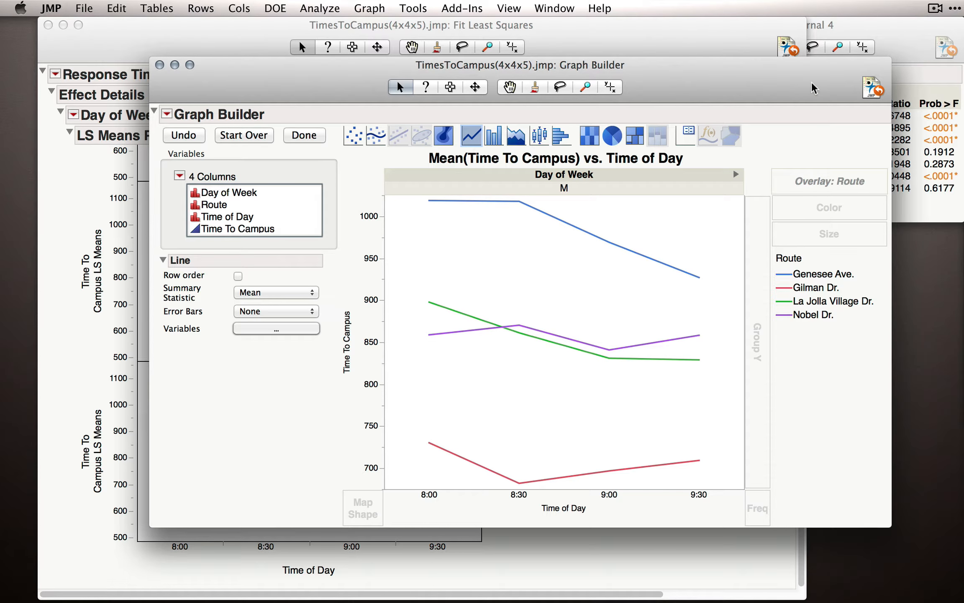
Check the interactions in the journal's Effect Tests table and page the Day of Week graph forward from Monday to Friday.
click(863, 35)
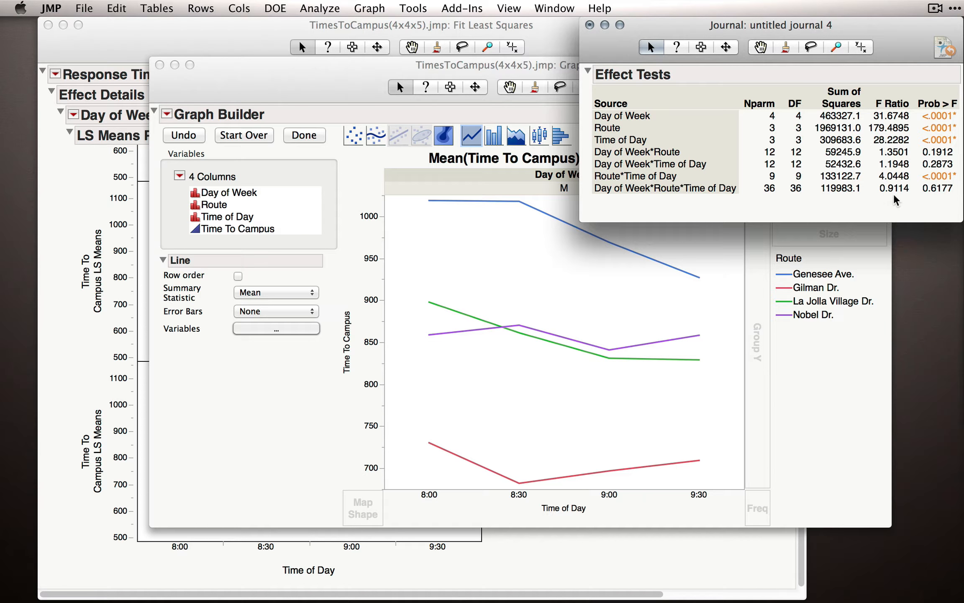
click(482, 252)
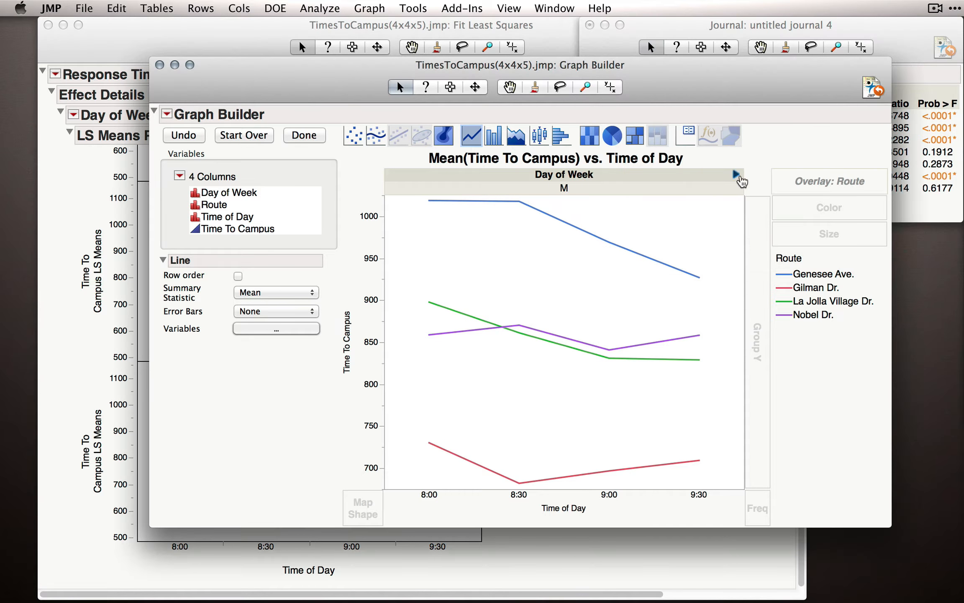
click(736, 178)
click(737, 179)
click(737, 179)
click(737, 179)
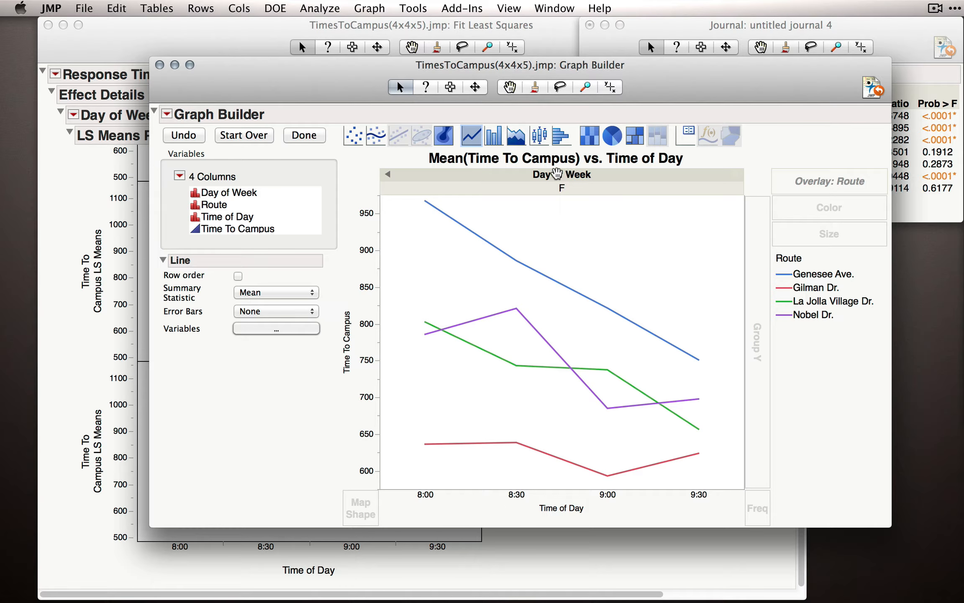
Swap the Day of Week grouping variable with Route so that Route forms the panels and Day of Week the overlay.
right_click(560, 179)
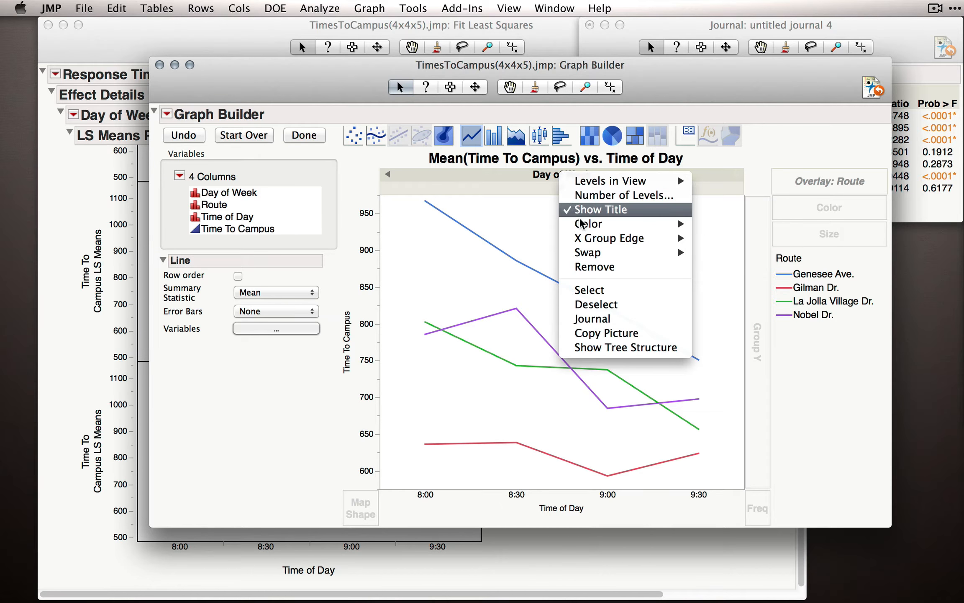
mouse_move(599, 252)
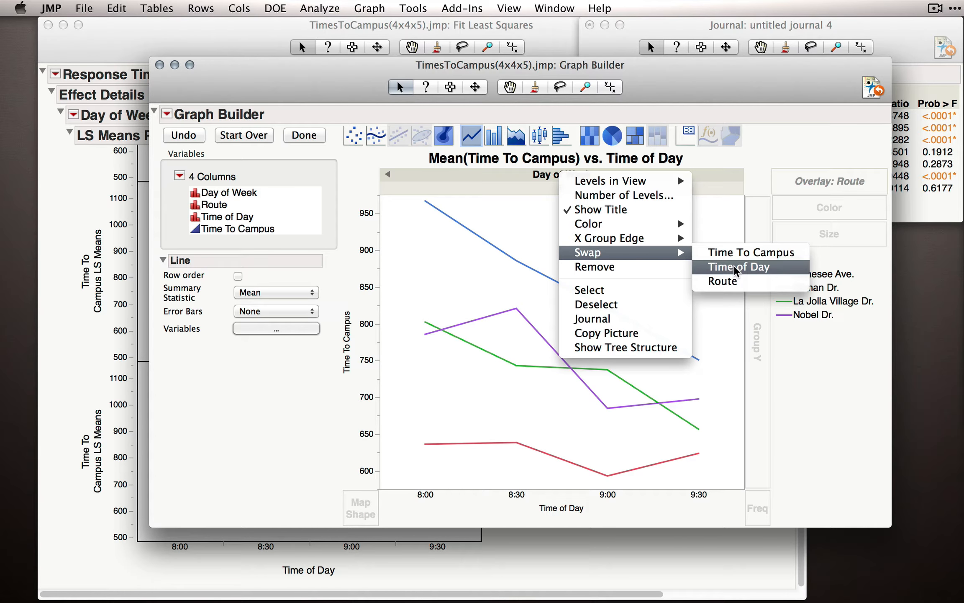
click(735, 282)
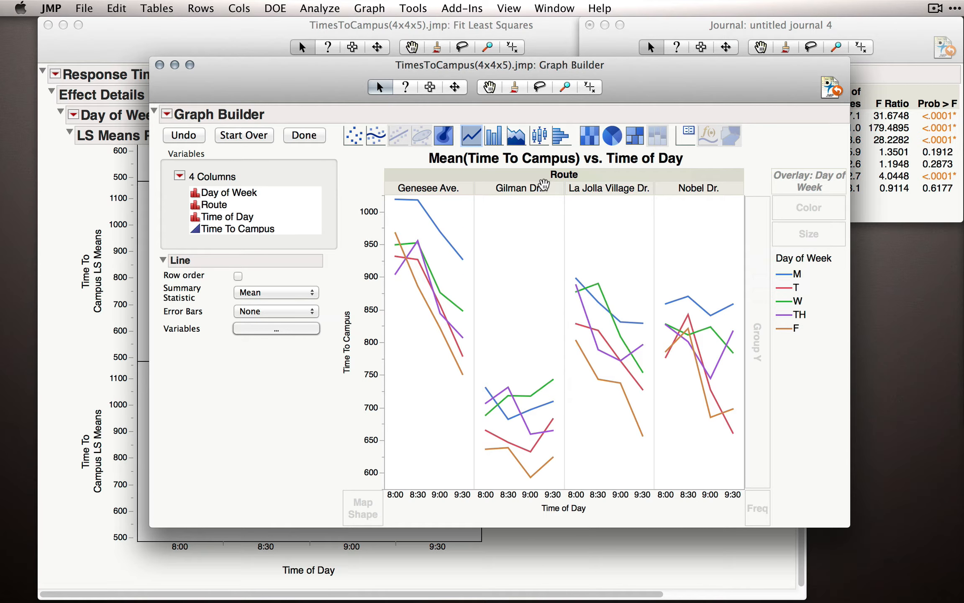
Consult the journal's Effect Tests table and swap Time of Day on the X axis with Day of Week.
click(891, 201)
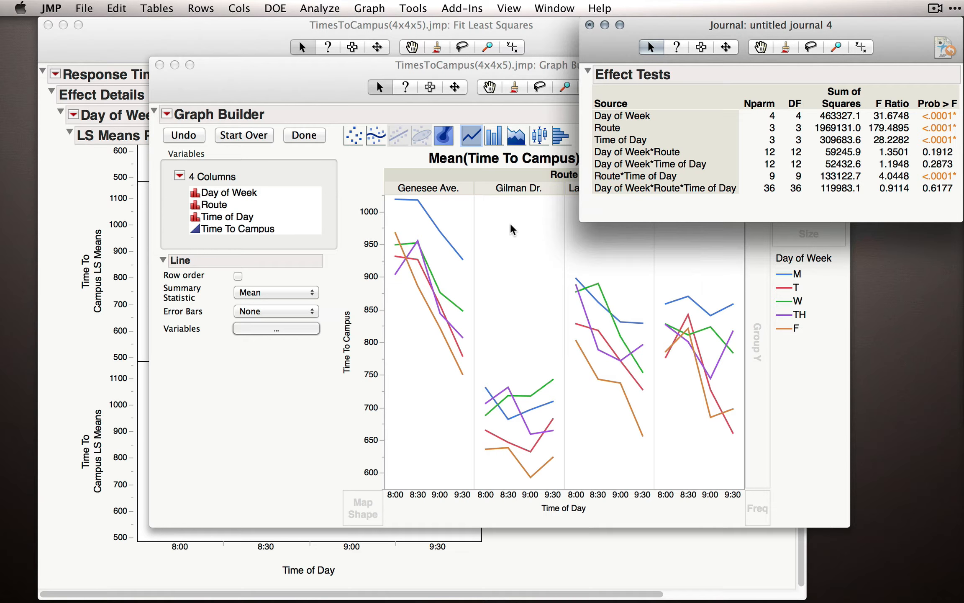
click(517, 232)
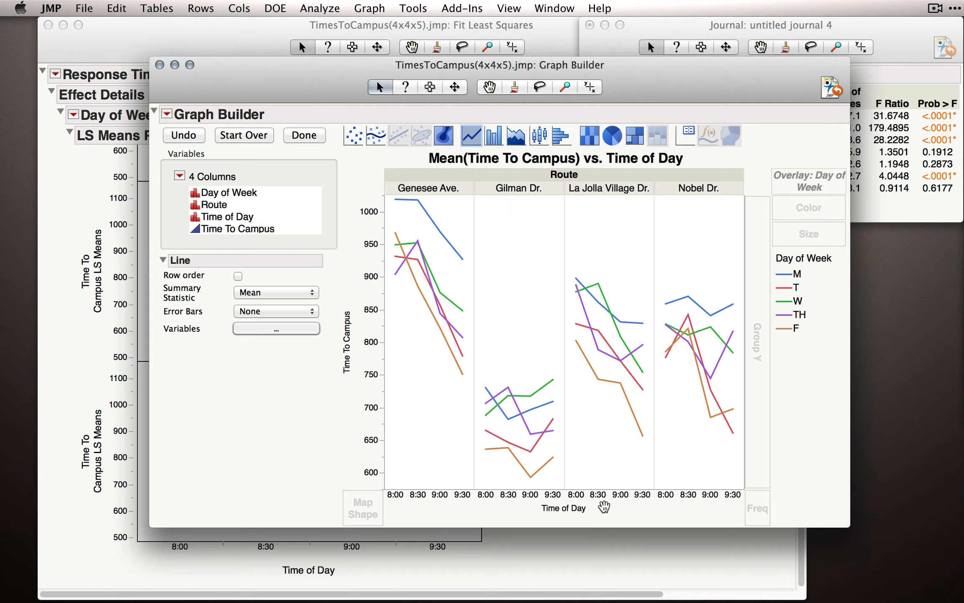
right_click(543, 498)
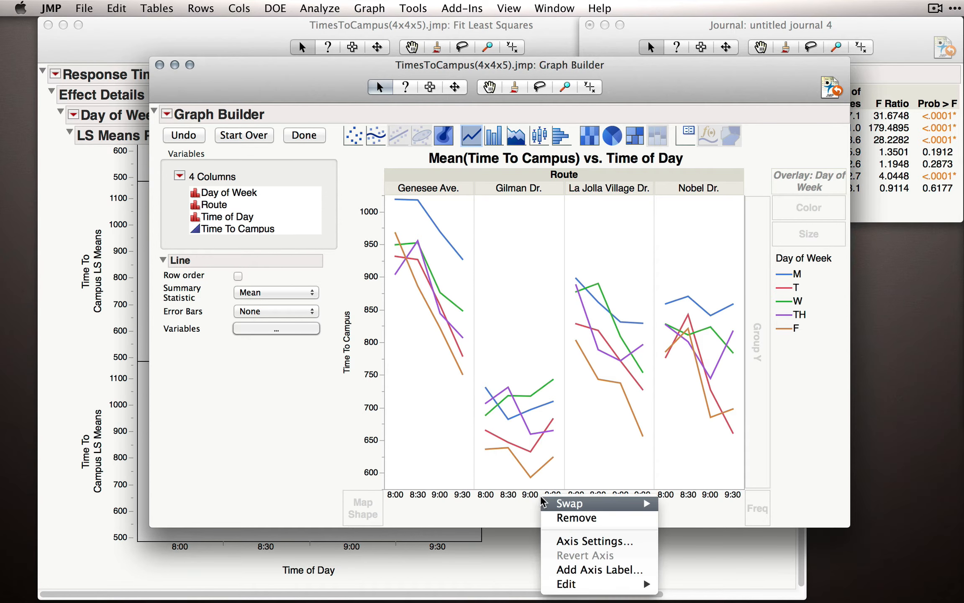
mouse_move(544, 502)
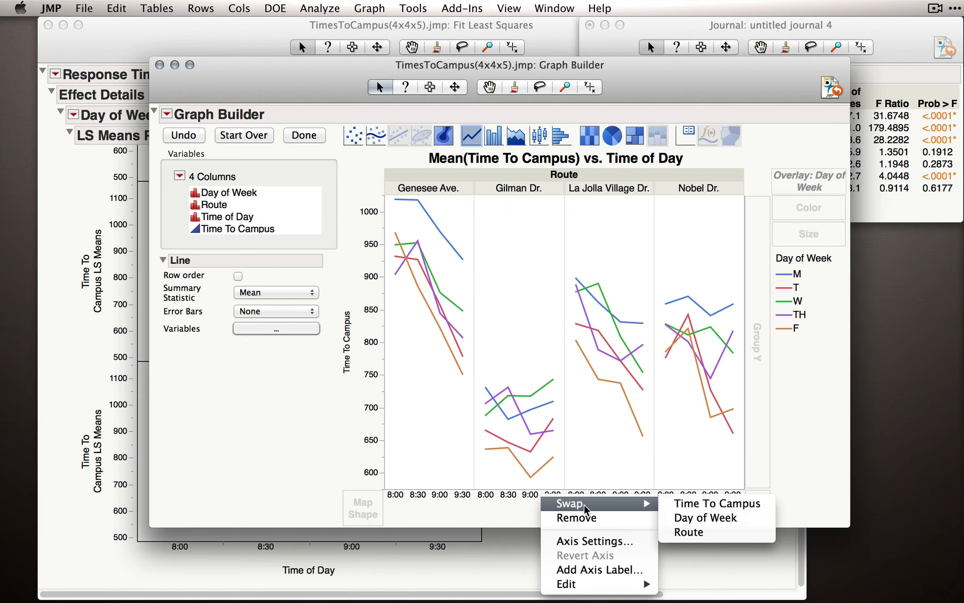
click(691, 518)
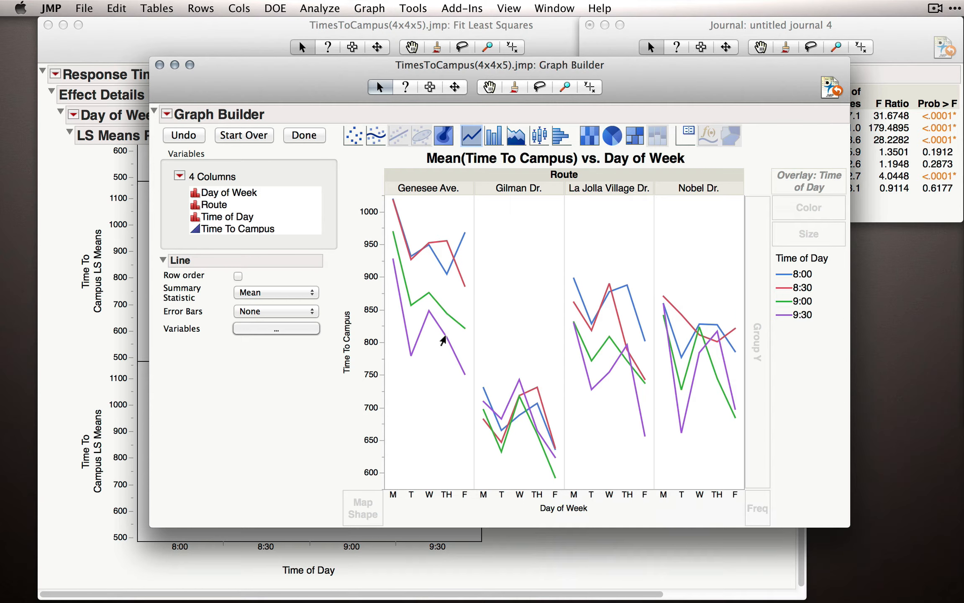
Show the levels of the Route grouping variable 1 at a time.
right_click(537, 181)
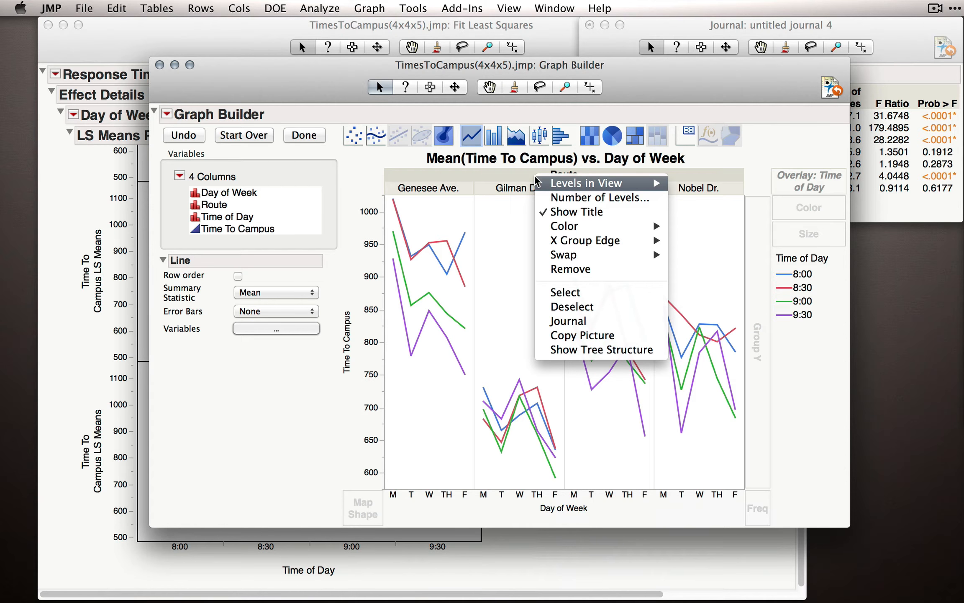
mouse_move(586, 186)
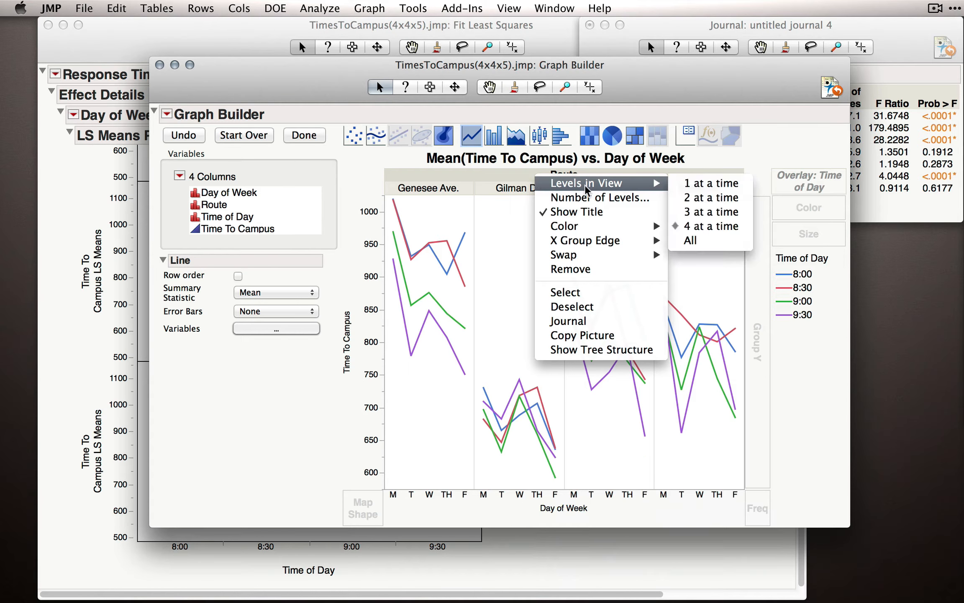
click(707, 188)
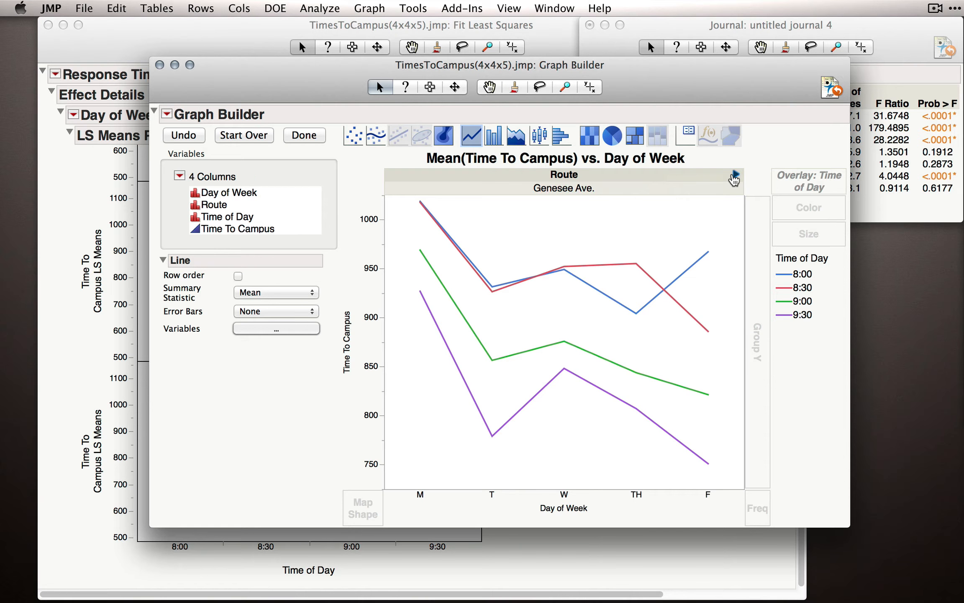
Page through the routes from Genesee Ave. to Nobel Dr. twice to compare the Day of Week by Time of Day lines.
click(735, 175)
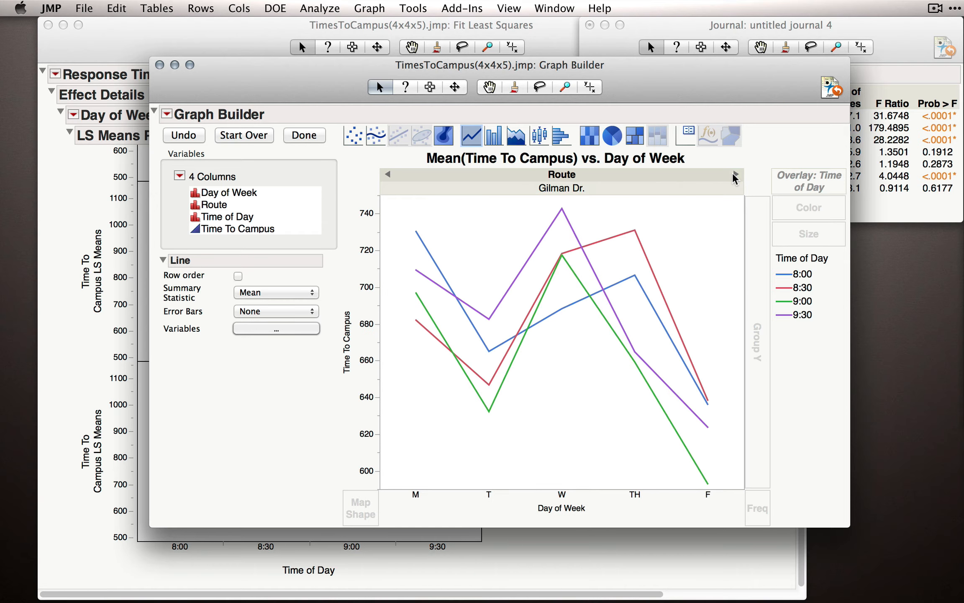
click(734, 175)
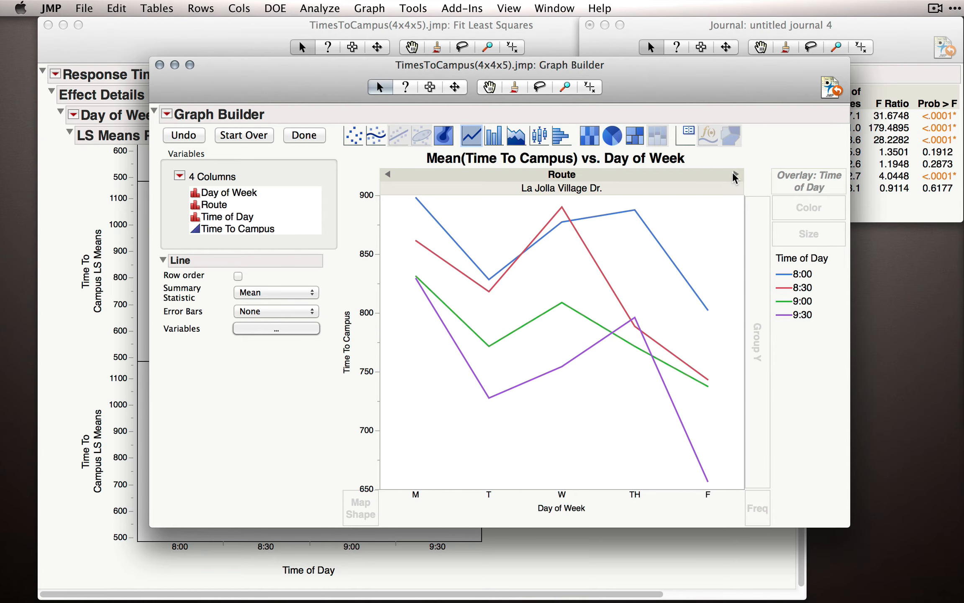
click(735, 175)
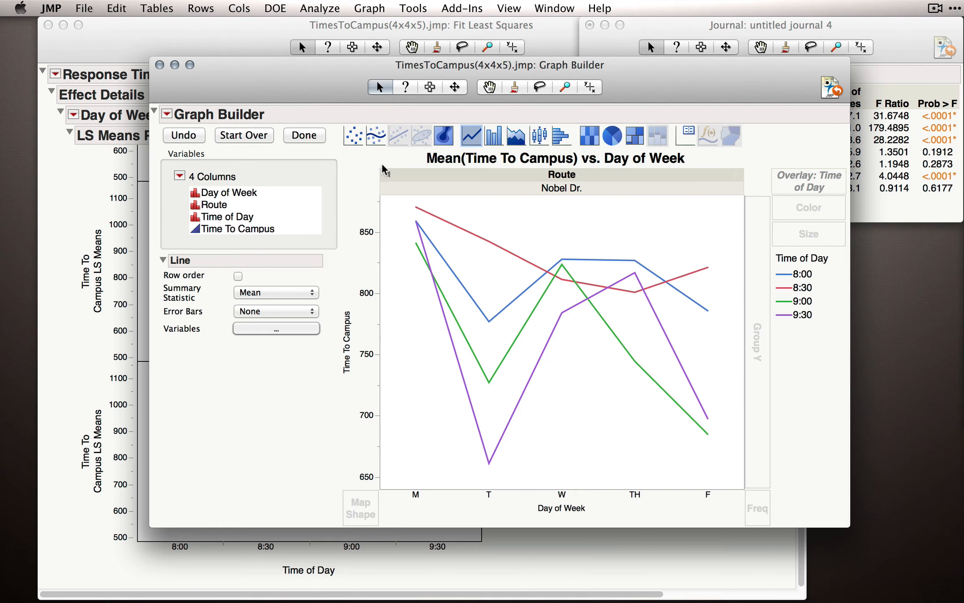
click(389, 179)
click(389, 179)
click(389, 179)
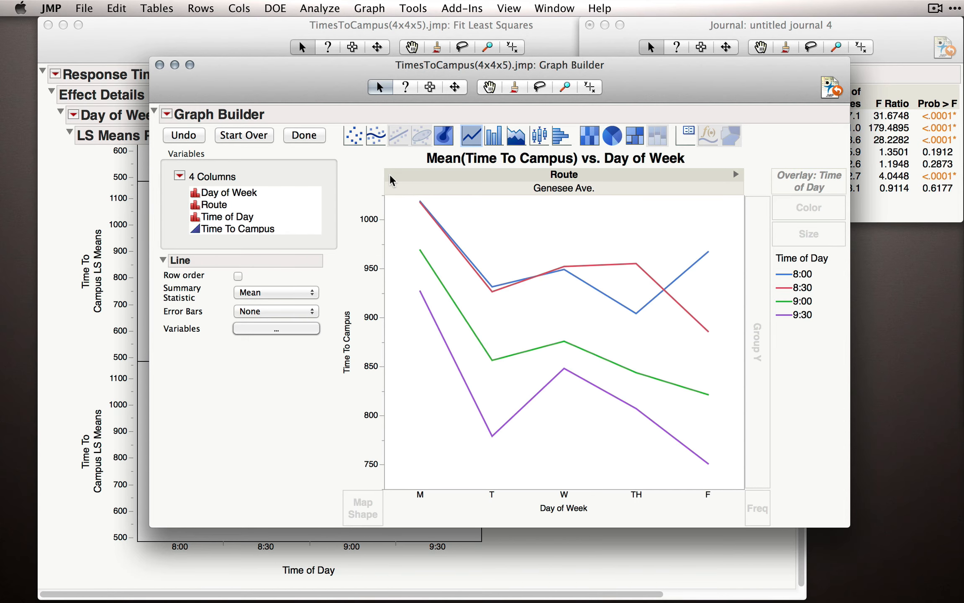
click(735, 175)
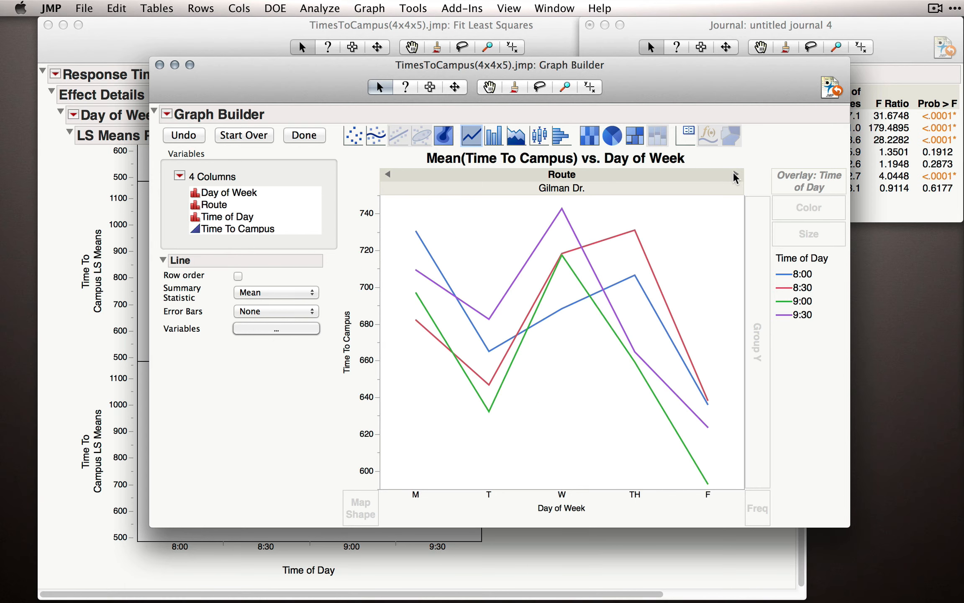
click(735, 175)
click(735, 175)
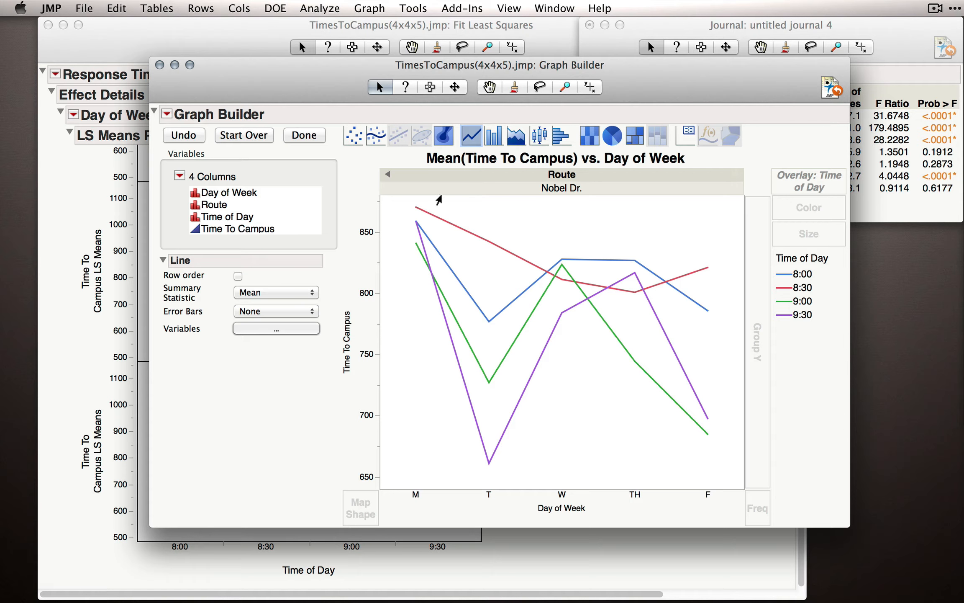
Page the Route panels back to Genesee Ave. and forward again to Nobel Dr. to compare the Time of Day lines.
click(388, 176)
click(388, 176)
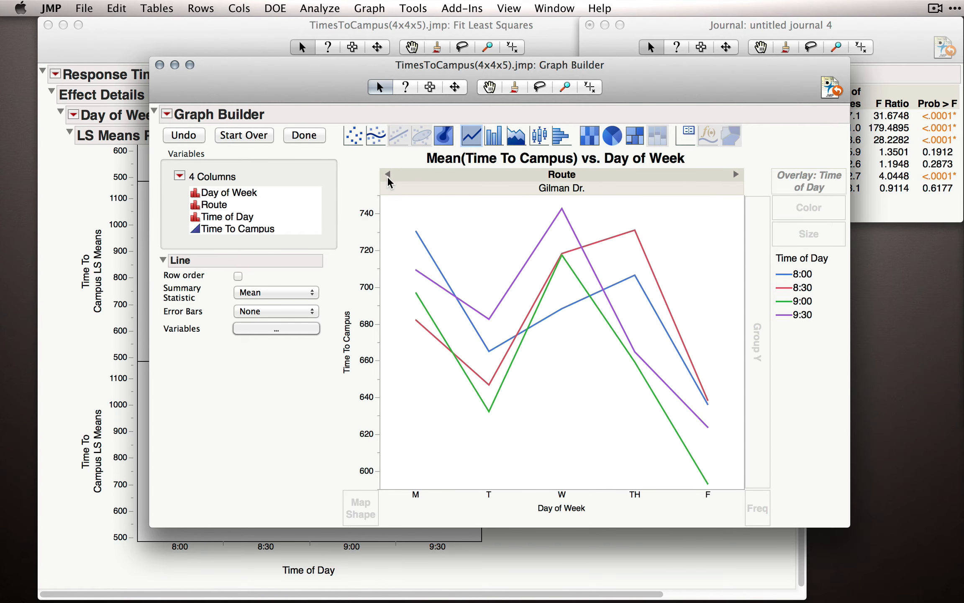
click(388, 175)
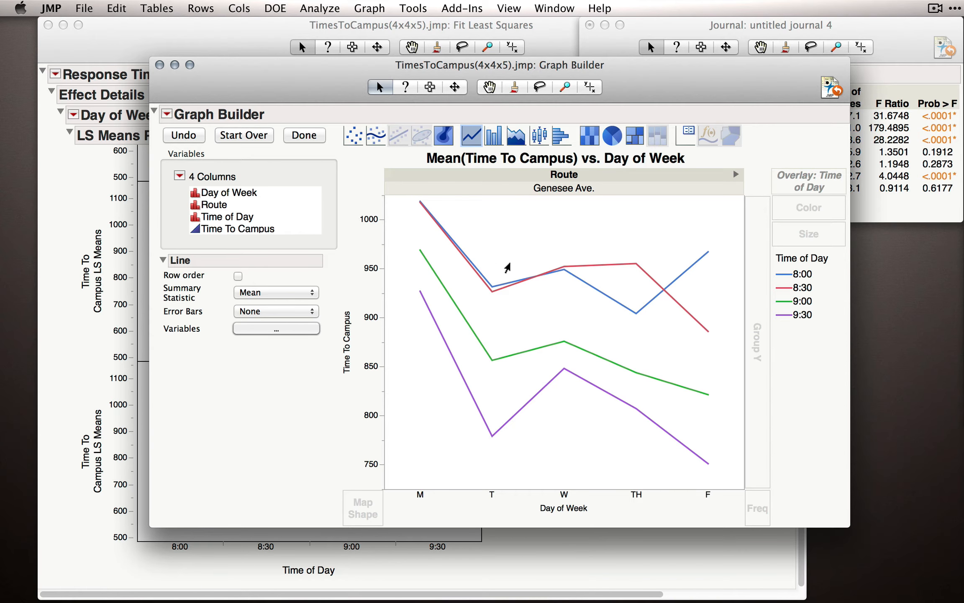
click(735, 174)
click(735, 174)
click(735, 174)
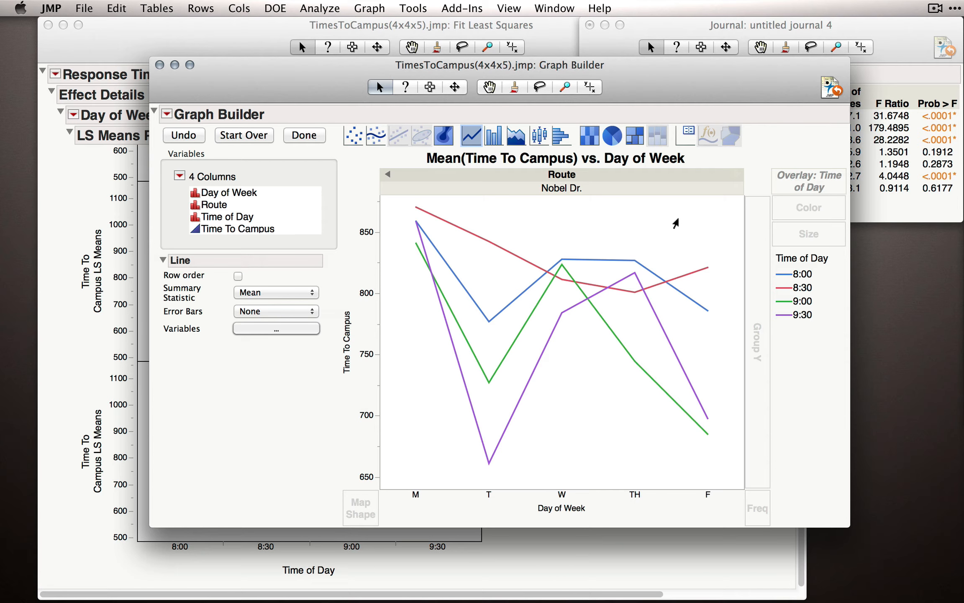
Consult the journal's Effect Tests table and swap the Route grouping variable with Time of Day so that Route becomes the overlay.
click(904, 209)
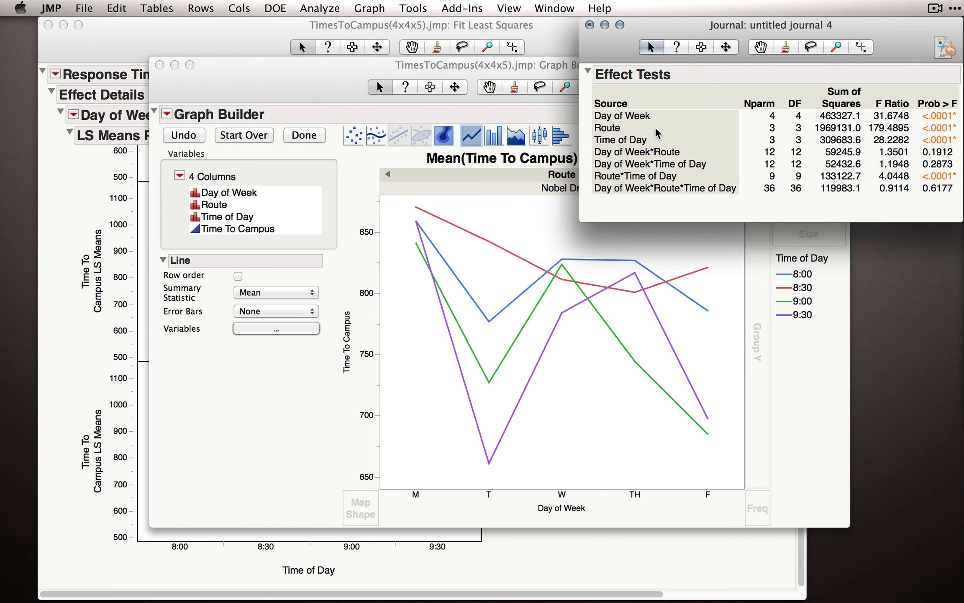
click(556, 225)
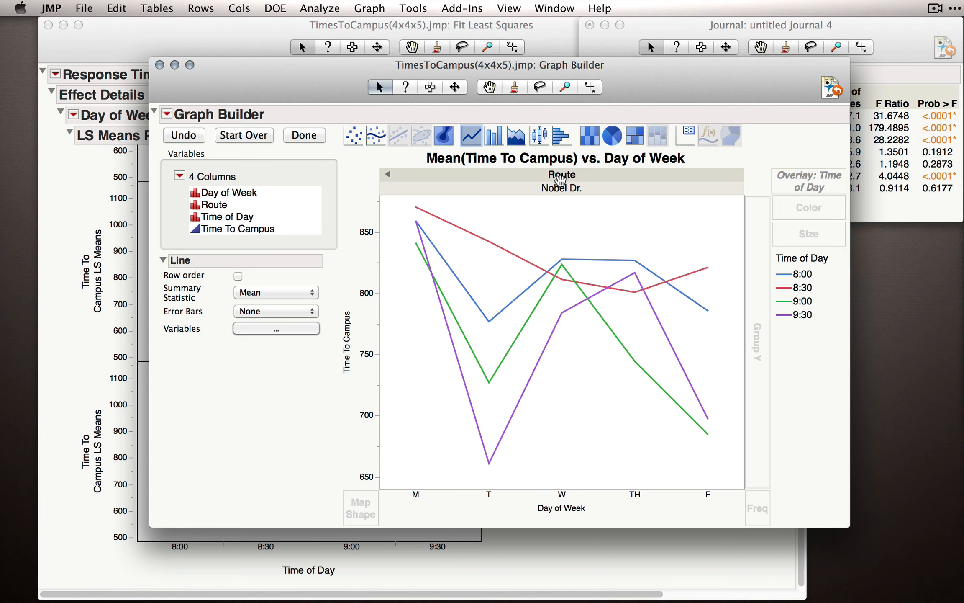
right_click(560, 180)
mouse_move(563, 181)
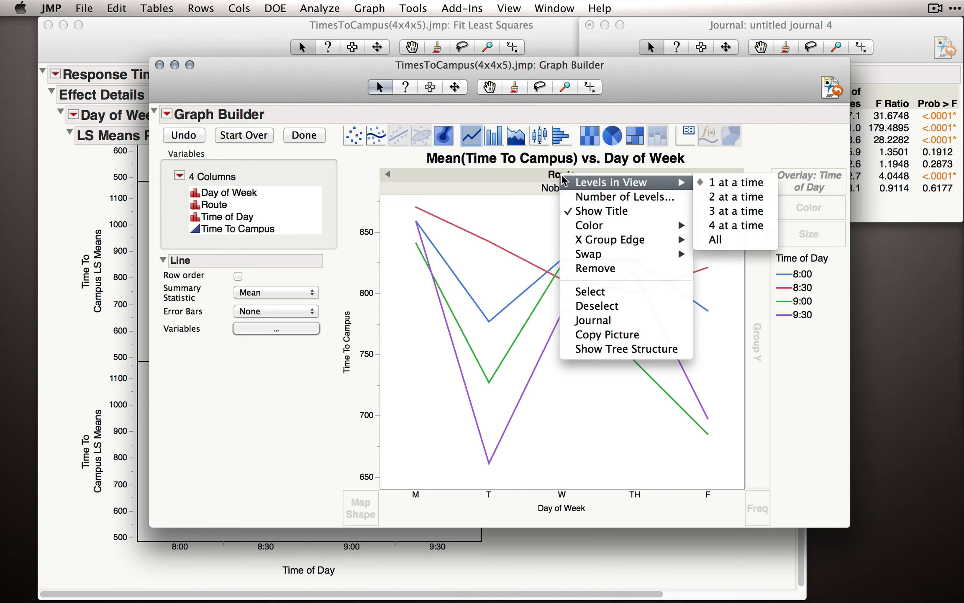
mouse_move(597, 257)
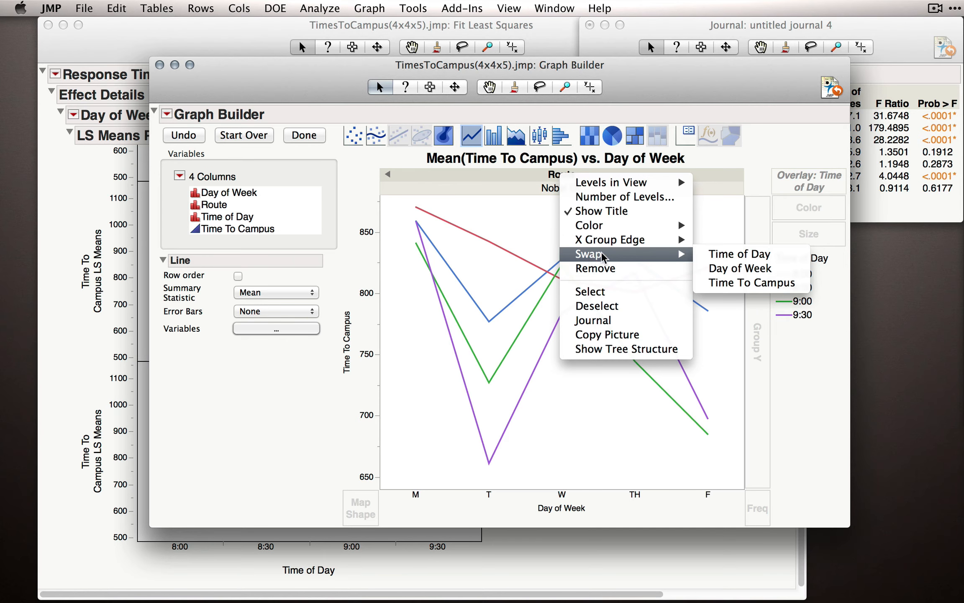
click(720, 258)
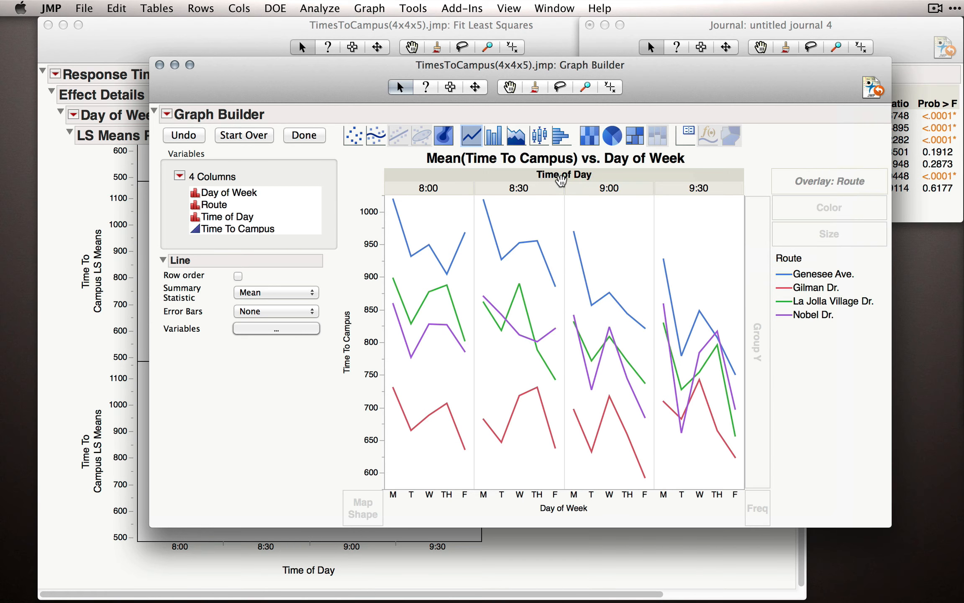
Show the levels of the Time of Day grouping variable 1 at a time.
right_click(567, 180)
mouse_move(572, 188)
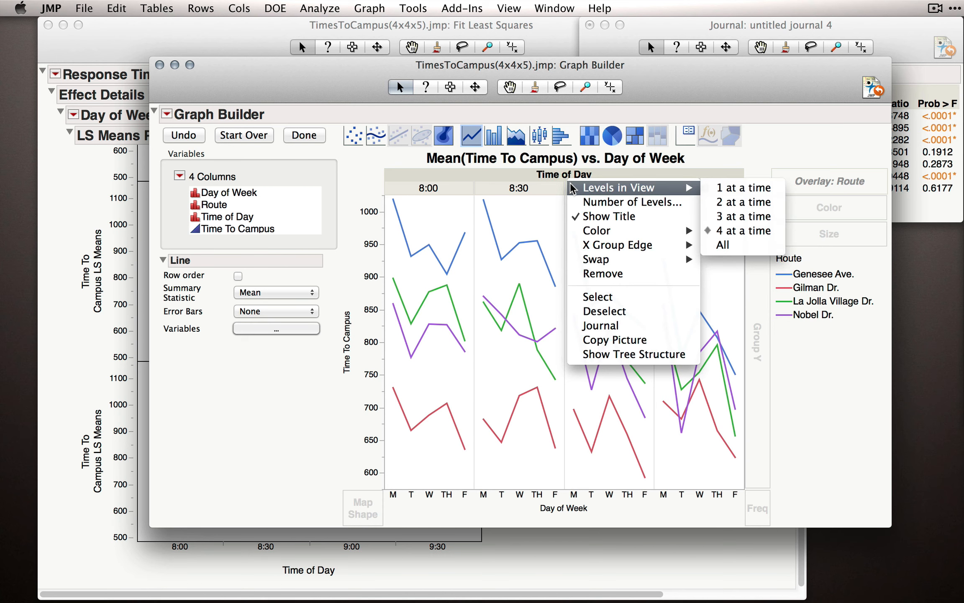
click(728, 189)
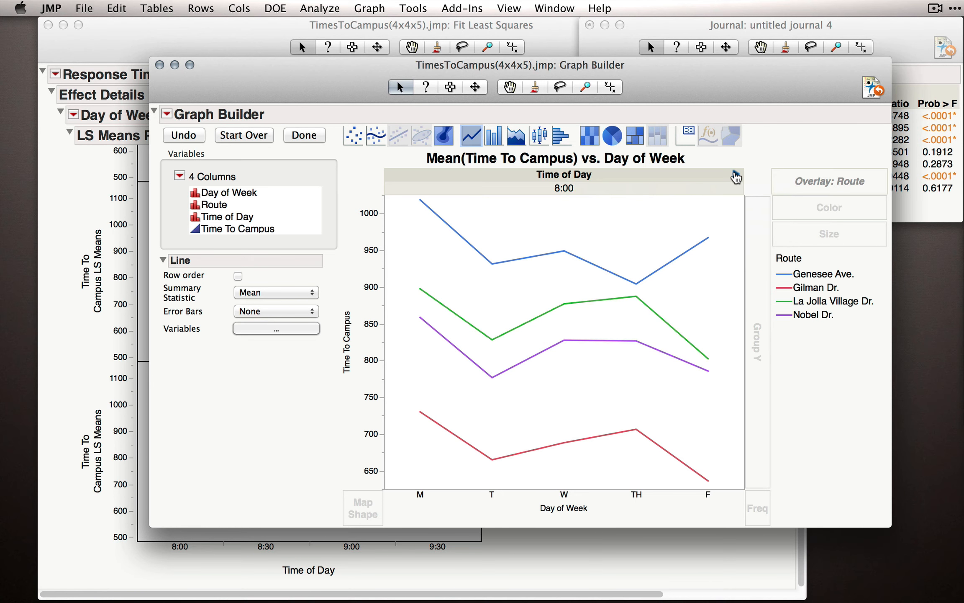
Page through the Time of Day levels from 8:00 to 9:30 and back to 8:00 to compare the Route lines across days.
click(735, 174)
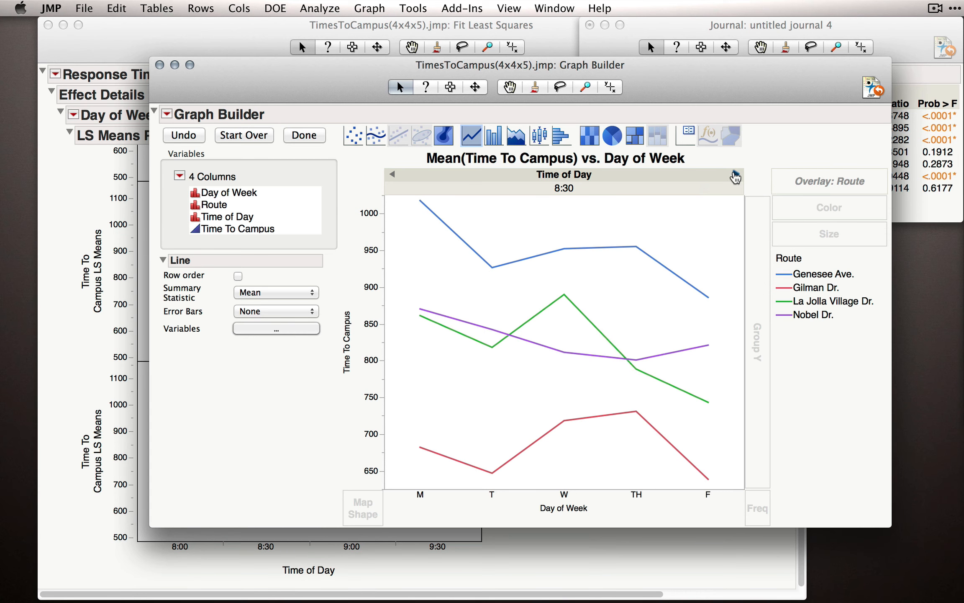
click(735, 176)
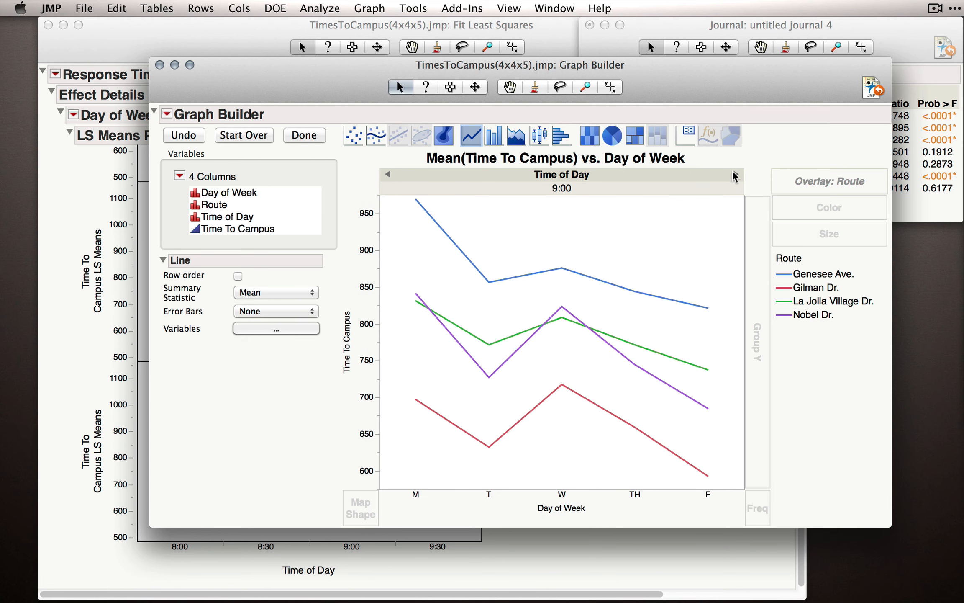
click(735, 175)
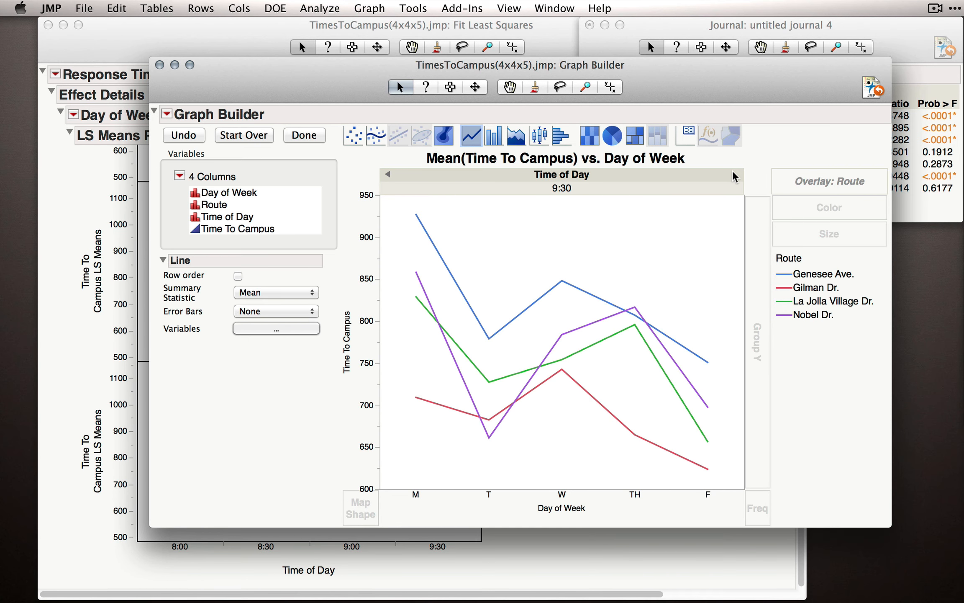
click(392, 175)
click(392, 175)
click(390, 178)
click(737, 176)
click(737, 177)
click(737, 176)
click(390, 177)
click(389, 177)
click(390, 178)
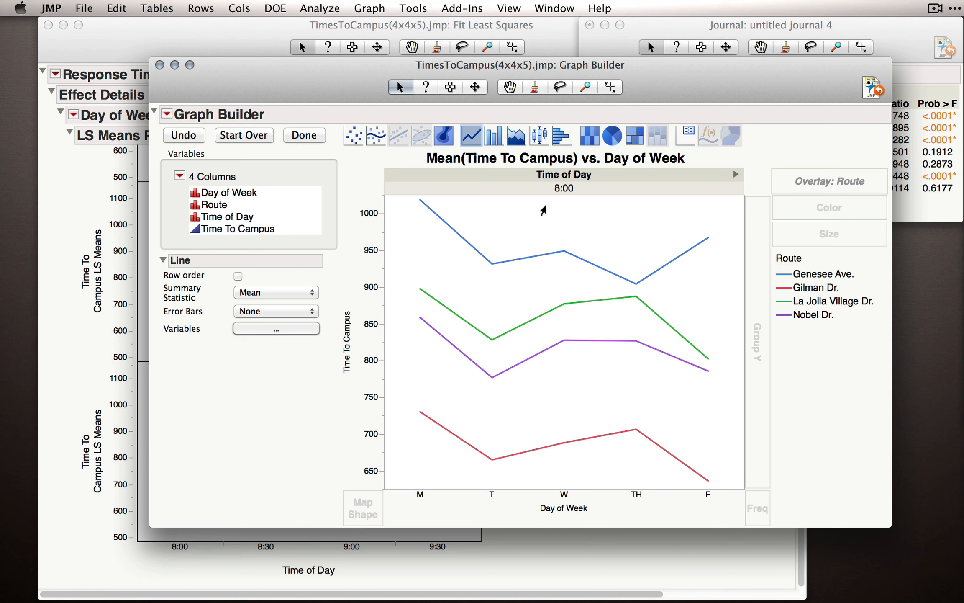